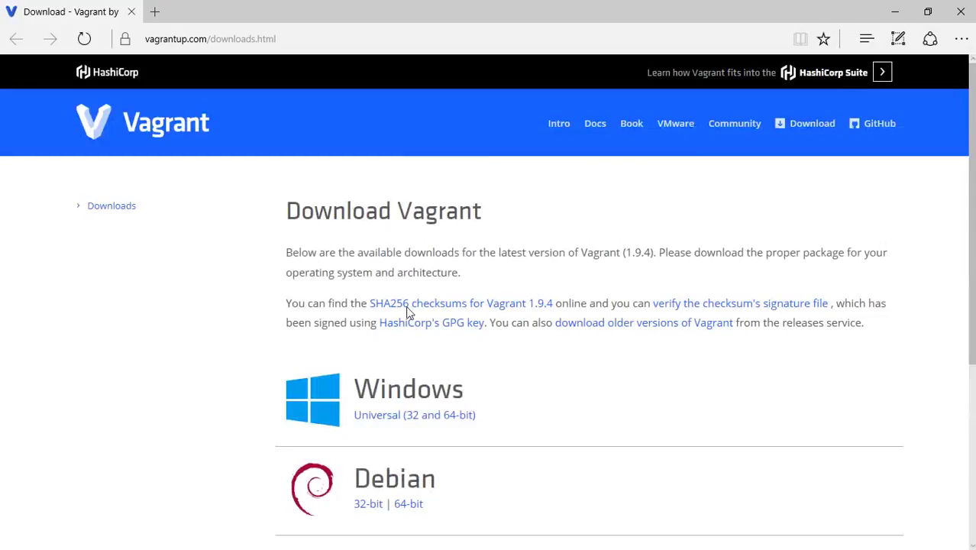
Step: Scroll through the Vagrant 1.9.4 download packages for Windows, Debian, Centos and Mac OS X
scroll(432, 338, down, 2)
scroll(432, 339, down, 1)
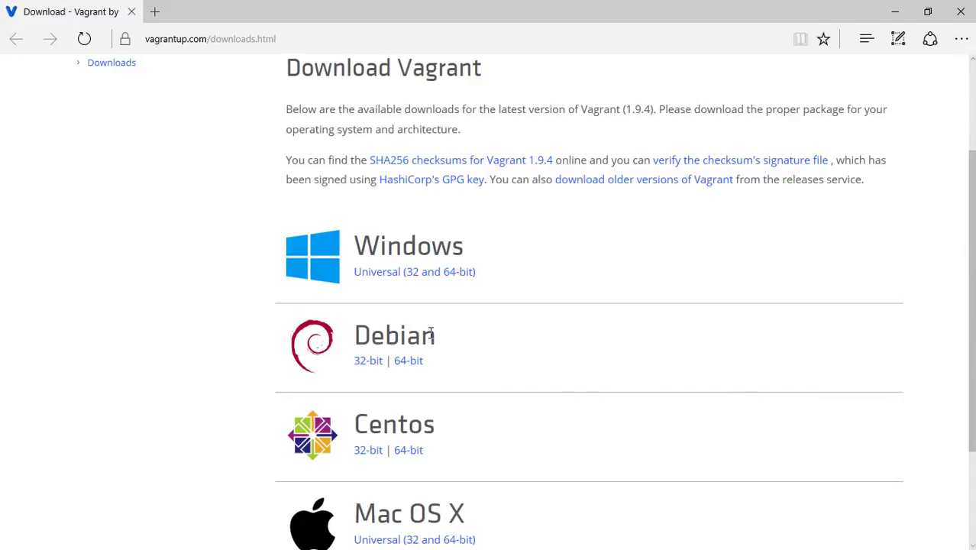
scroll(431, 333, down, 2)
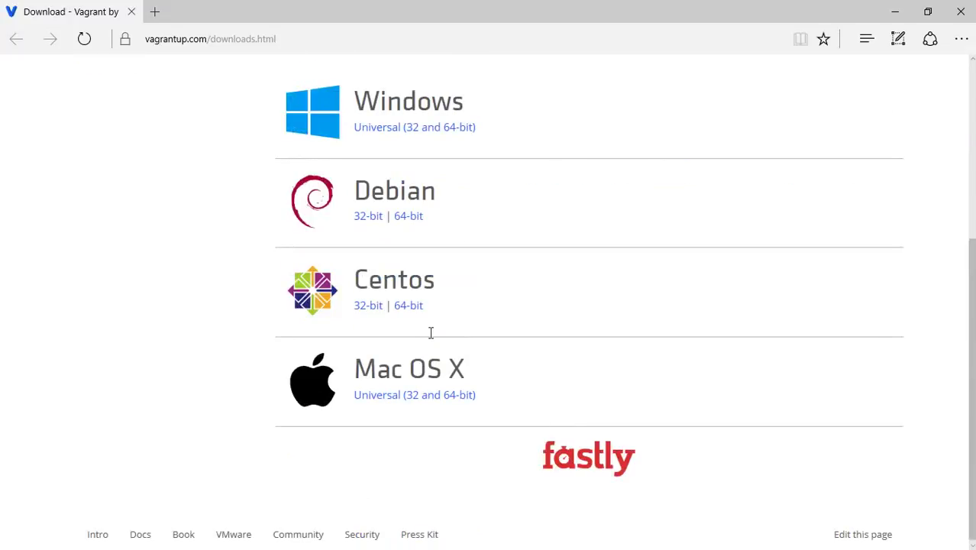
scroll(430, 332, up, 2)
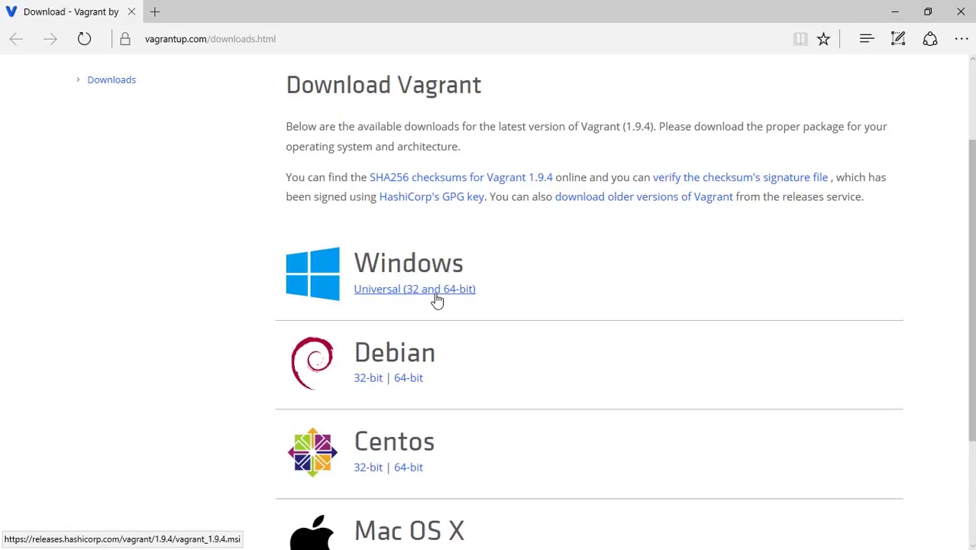
Step: Show the Downloads folder with the VirtualBox-5.1.14 and vagrant_1.9.1.msi installers, then return to the slide show
key(super)
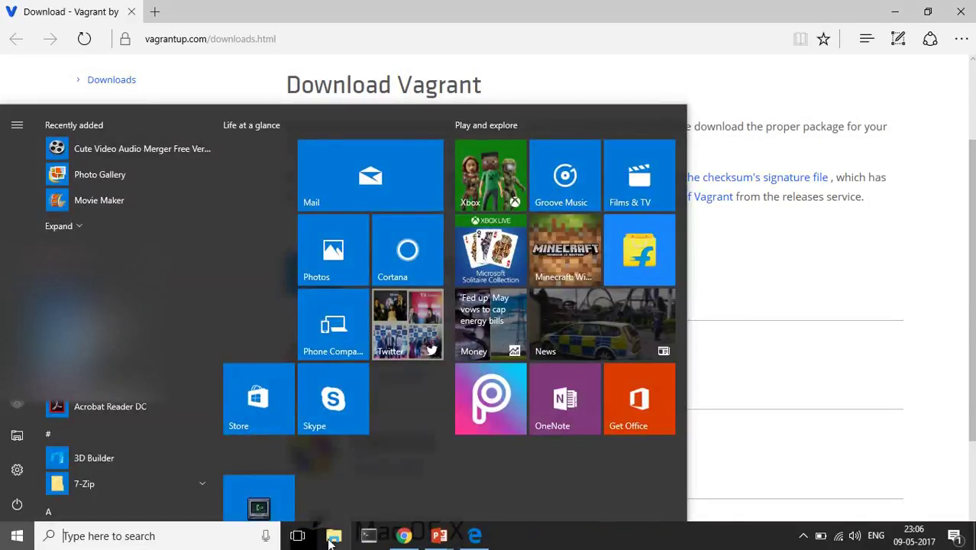
click(331, 537)
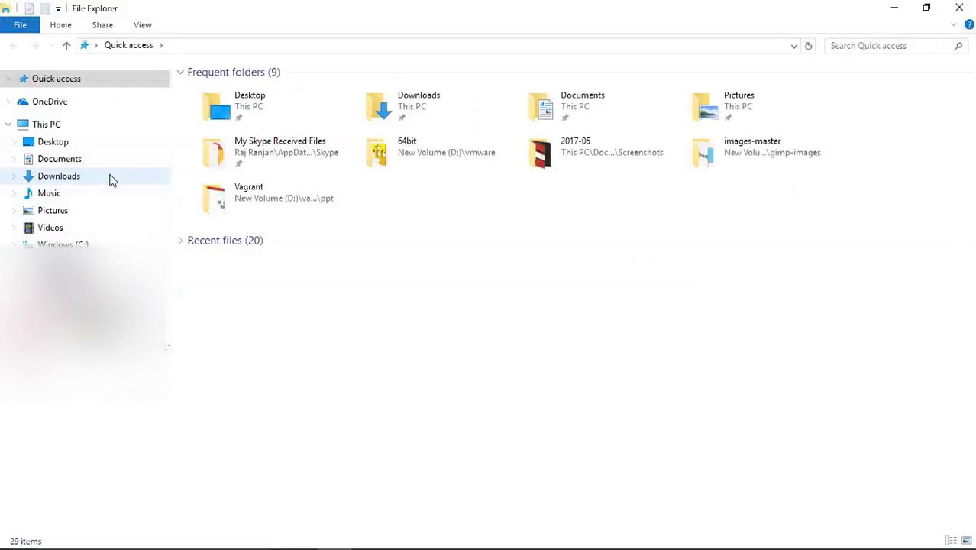
click(82, 175)
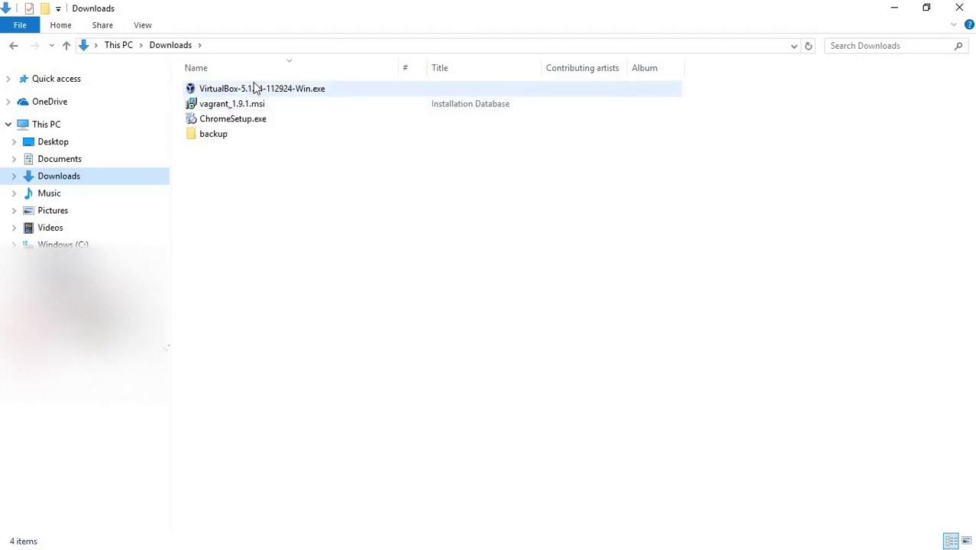
key(alt+Tab)
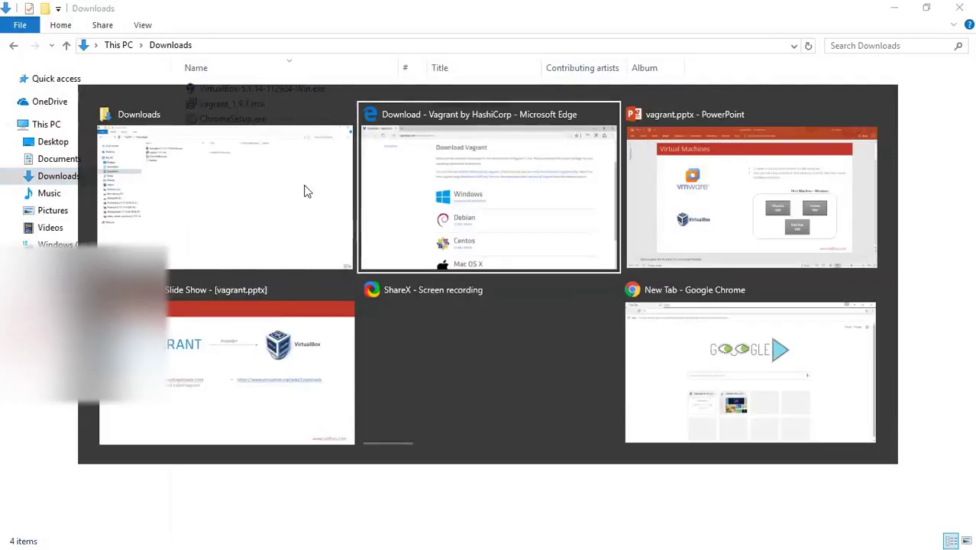
key(alt+Tab)
key(alt+Tab)
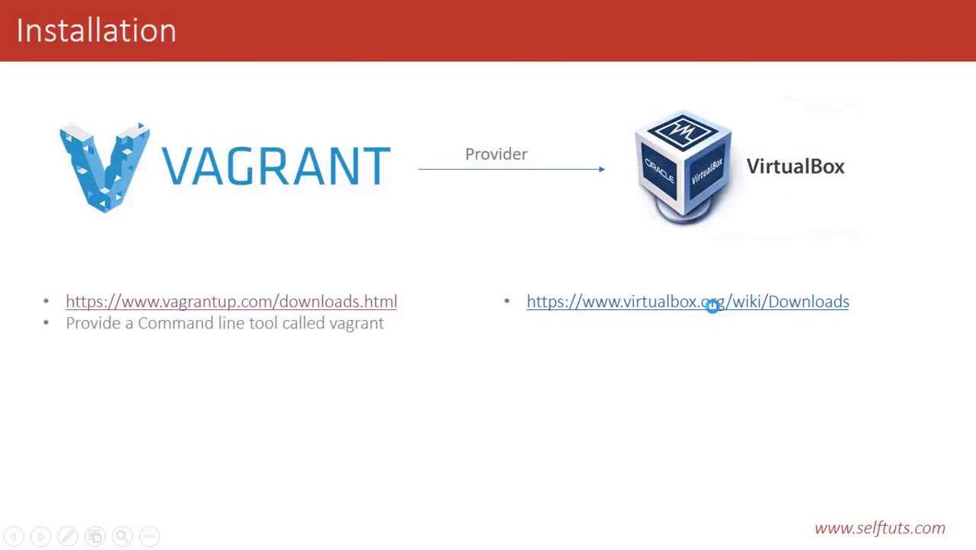
Step: Follow the slide's virtualbox.org link and browse the OS X, Linux and Windows host packages
click(711, 305)
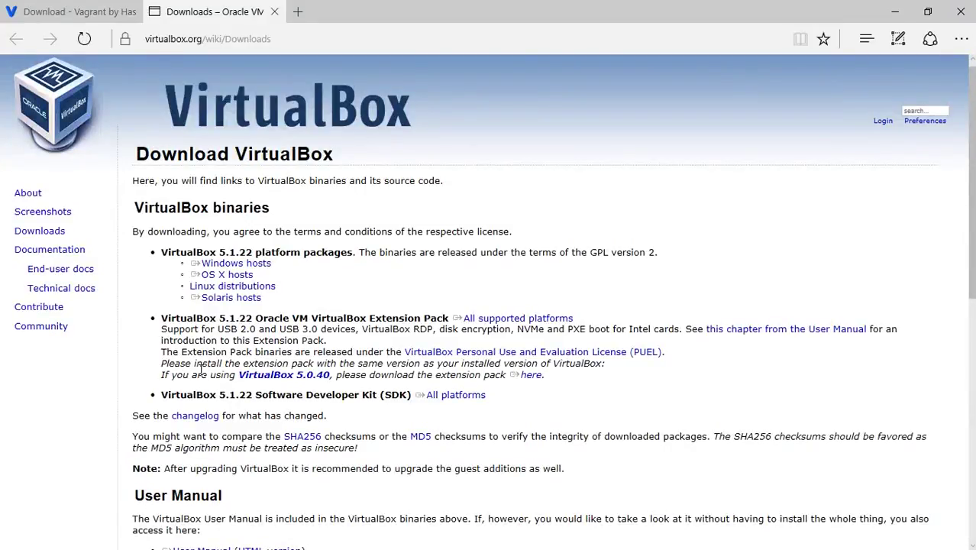
click(225, 277)
click(229, 286)
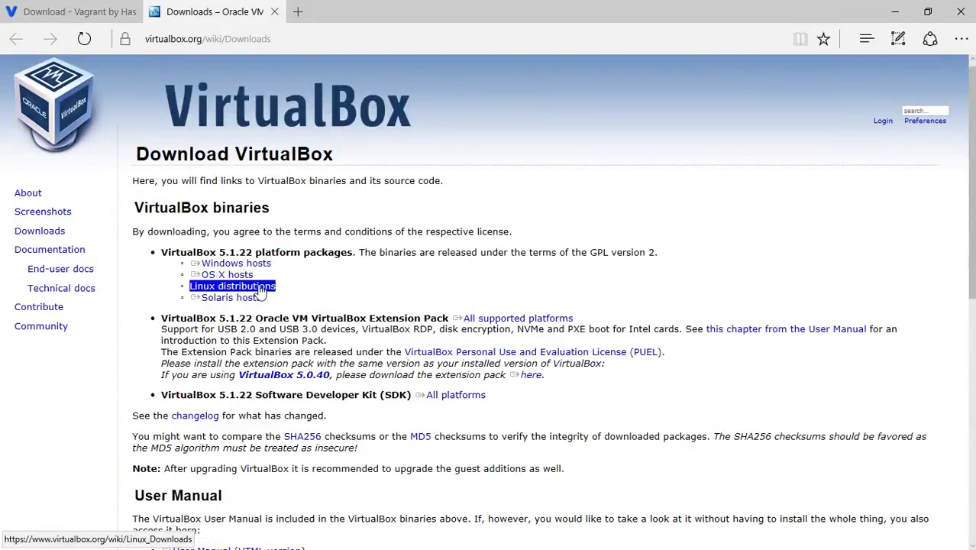
click(250, 264)
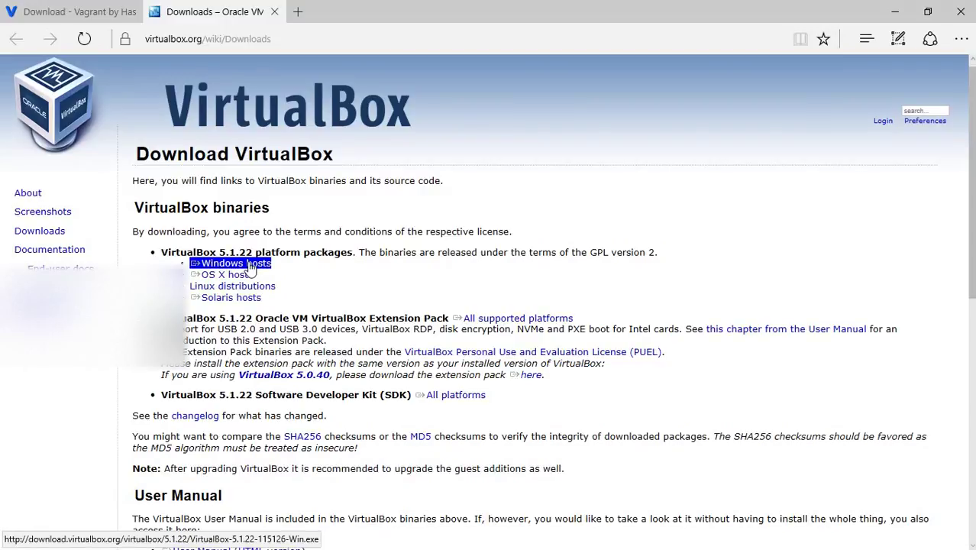
key(alt+Tab)
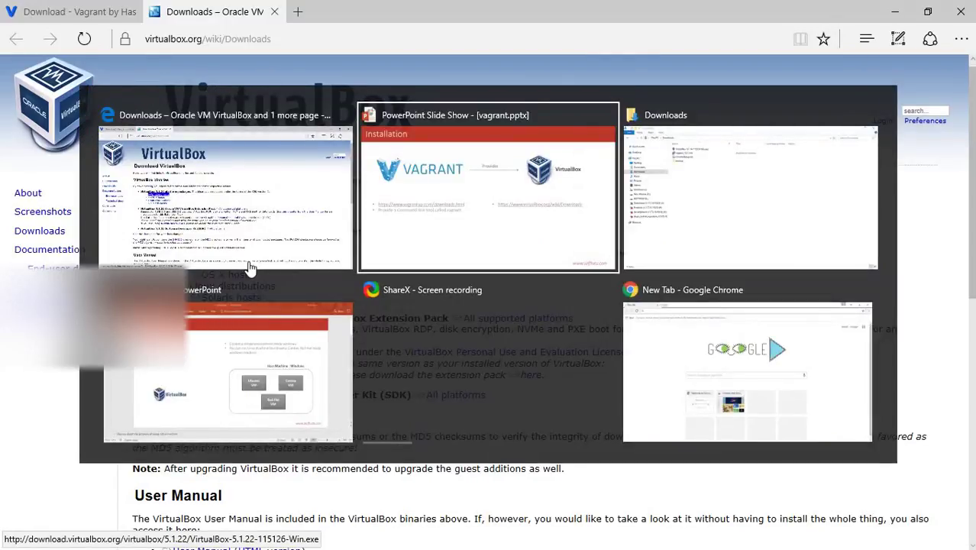
Step: Launch the vagrant_1.9.1.msi installer from the Downloads folder
key(alt+Tab)
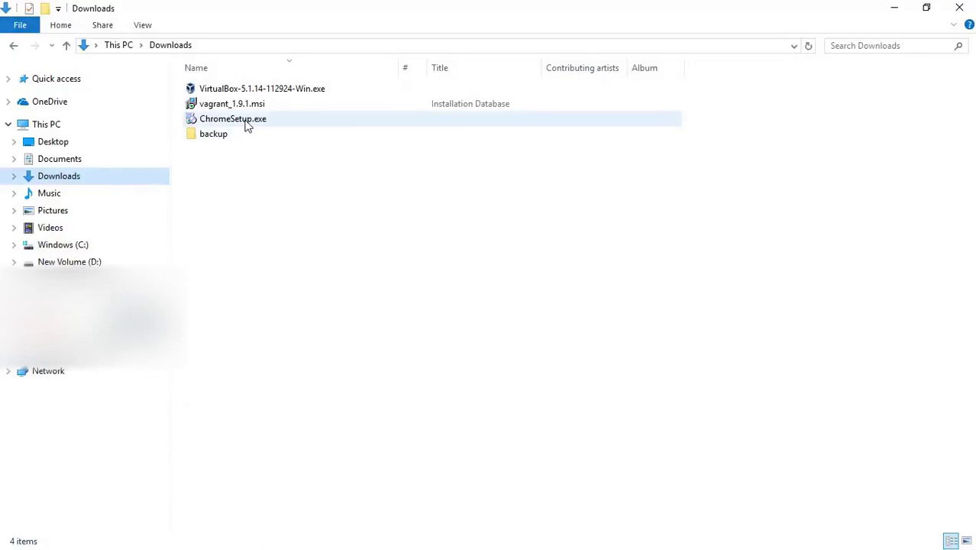
mouse_move(248, 126)
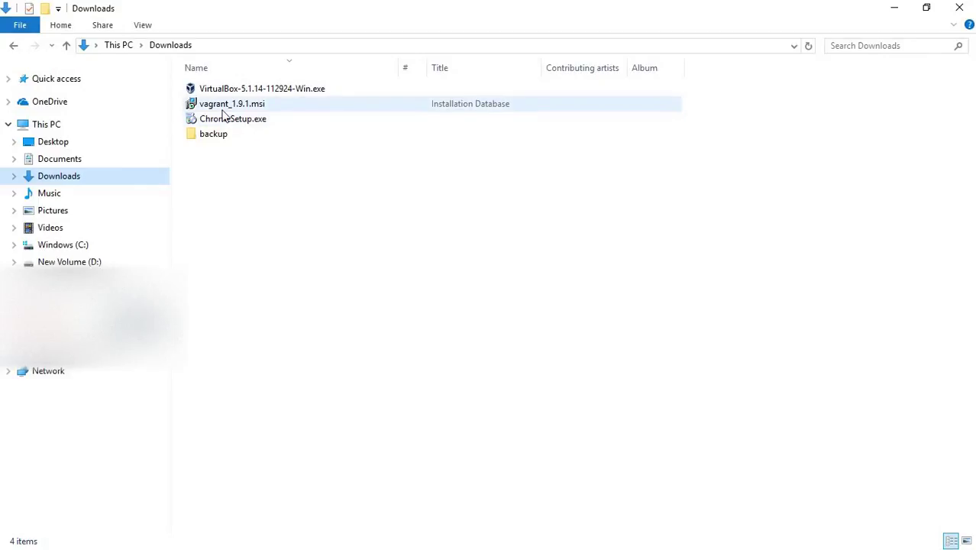
mouse_move(224, 114)
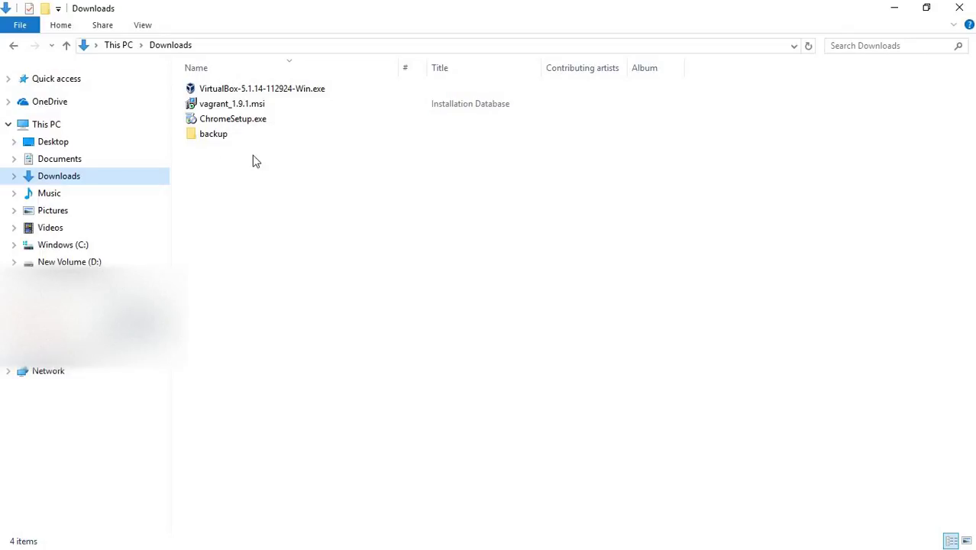
click(246, 107)
double_click(245, 106)
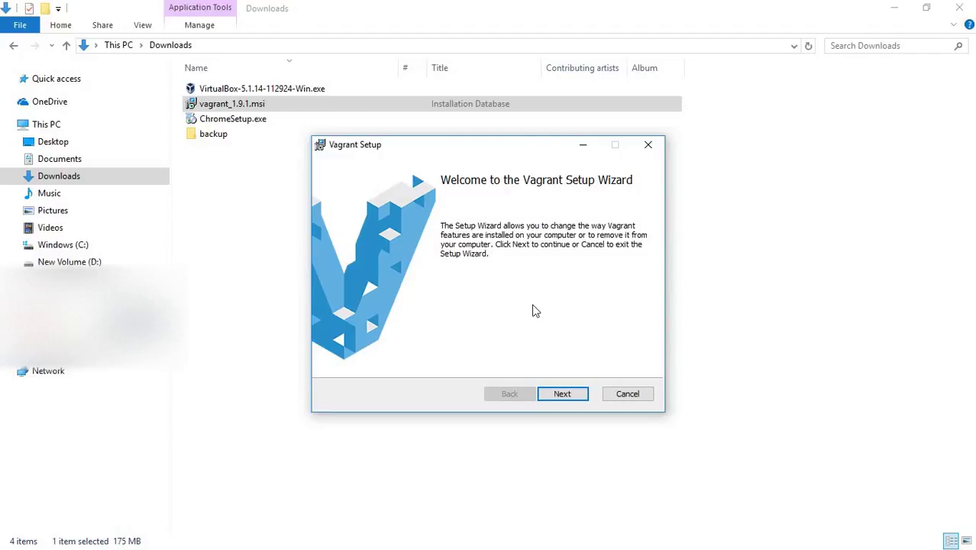
Step: Cancel the Vagrant setup and launch VirtualBox-5.1.14-112924-Win.exe instead
click(641, 396)
click(459, 304)
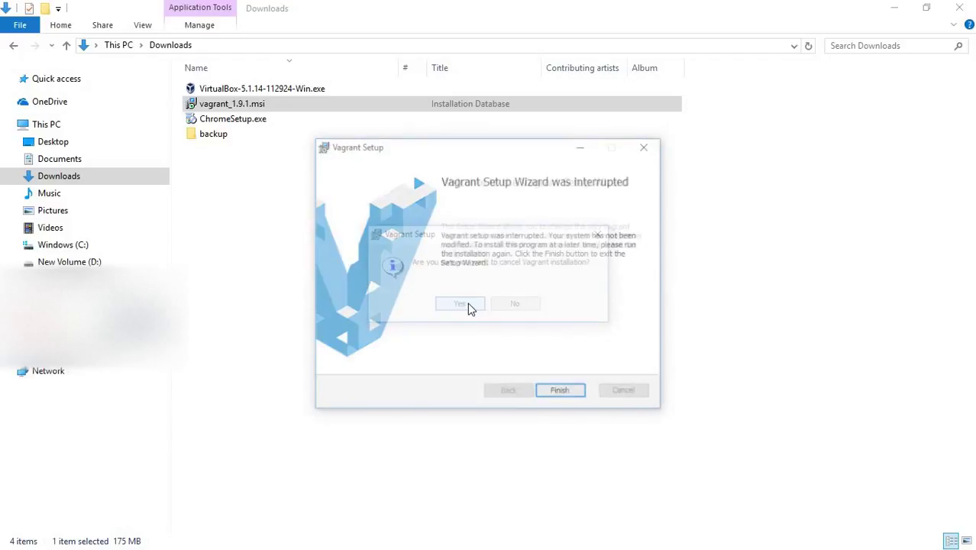
click(569, 393)
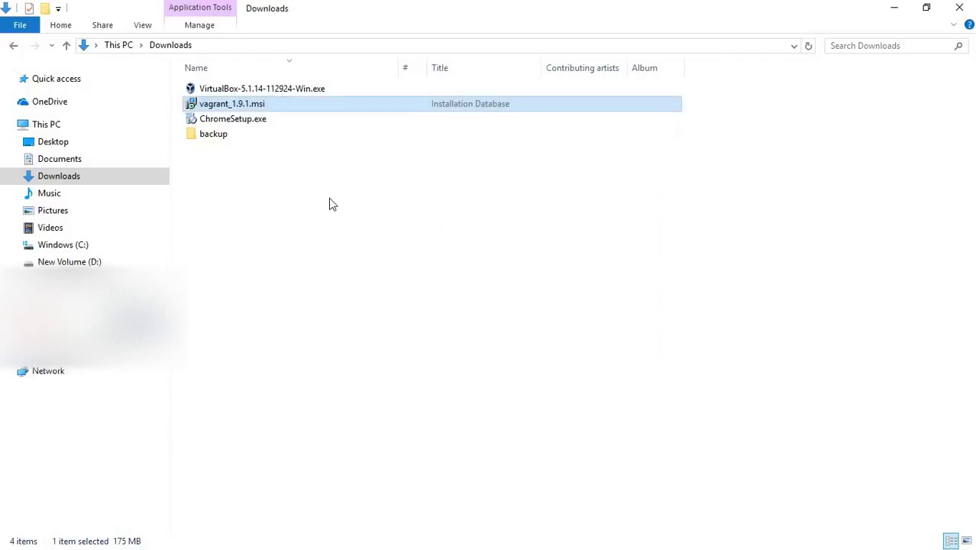
double_click(252, 90)
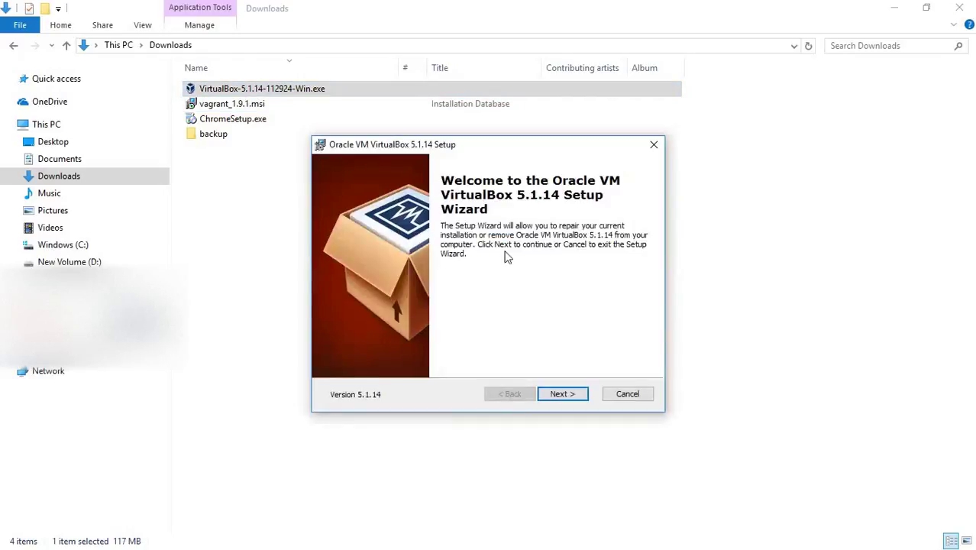
Step: Cancel the VirtualBox 5.1.14 setup wizard and go back to the Installation slide
click(639, 396)
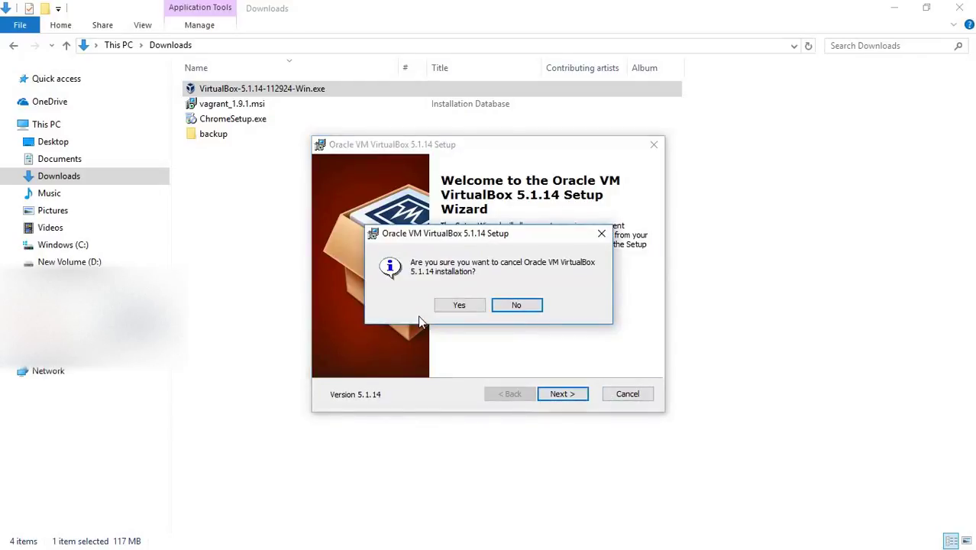
click(448, 305)
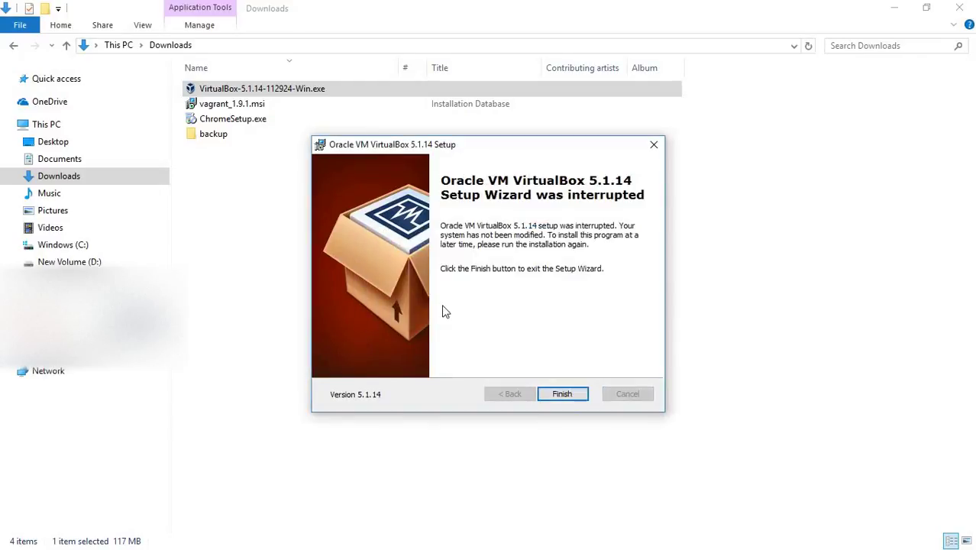
click(564, 394)
key(alt+Tab)
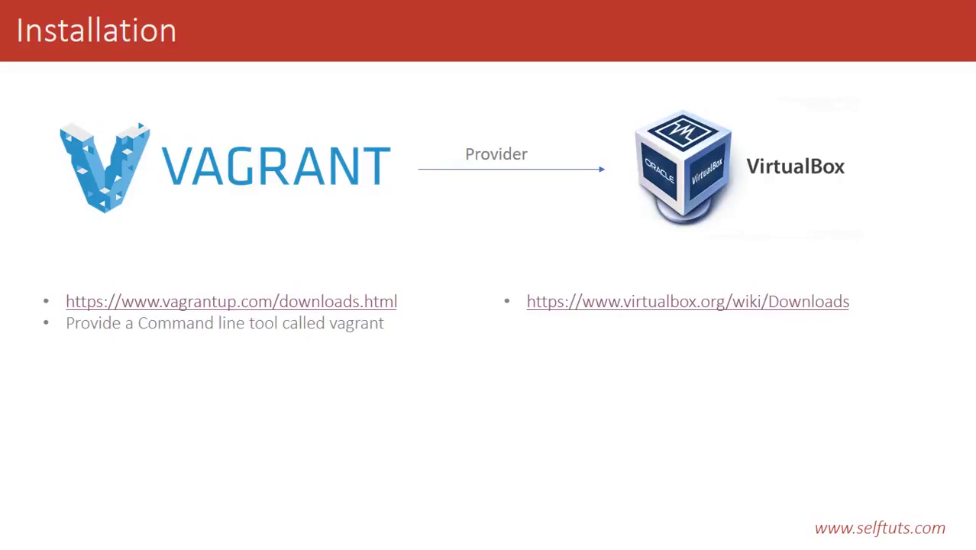
Step: Bring up the window list and Start menu, dismissing both to stay on the slide
key(alt+Tab)
key(Escape)
key(super)
key(Escape)
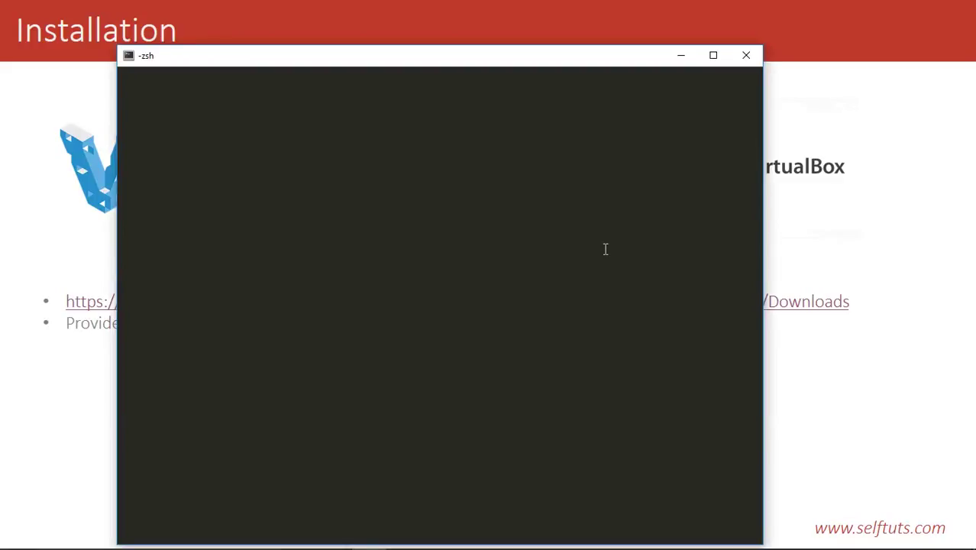
Step: Maximise the zsh terminal and run the vagrant command, using Tab completion from 'vag'
key(alt+Return)
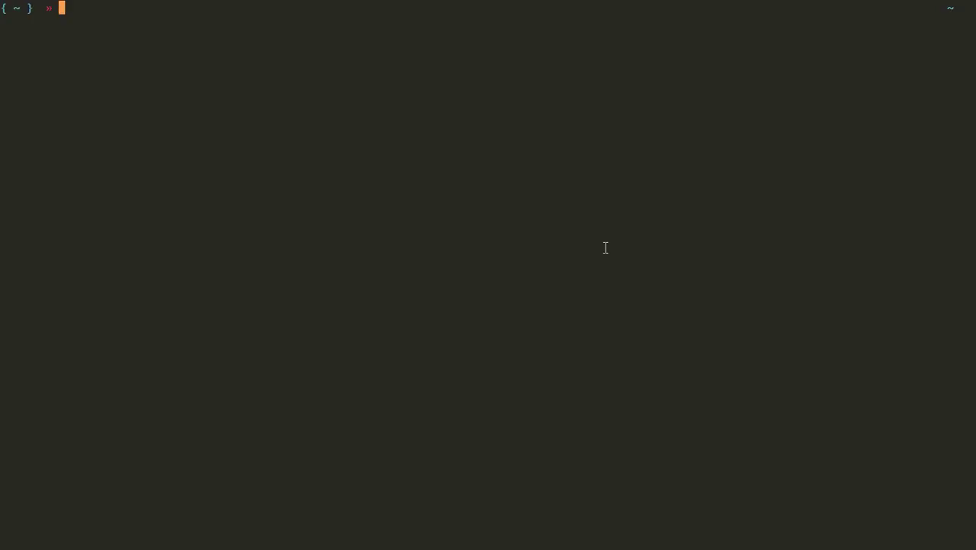
text(va)
key(BackSpace)
key(BackSpace)
text(vag)
key(Tab)
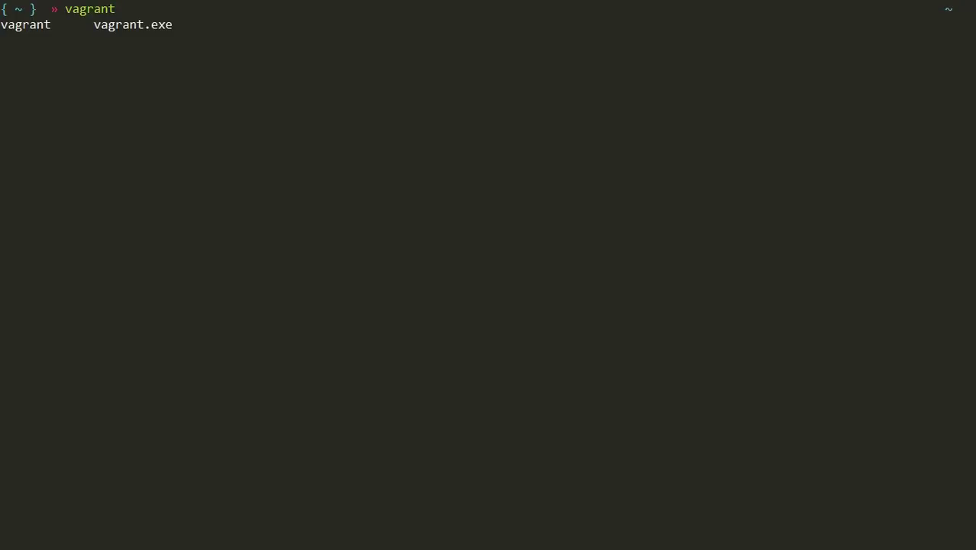
key(Return)
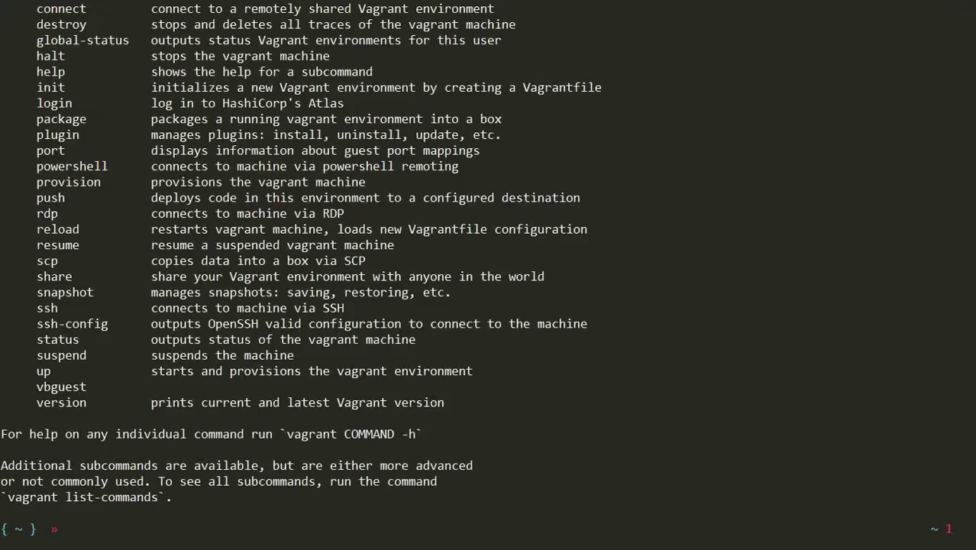
Step: Review vagrant's usage help listing commands from box to version, then return to PowerPoint
scroll(528, 328, up, 3)
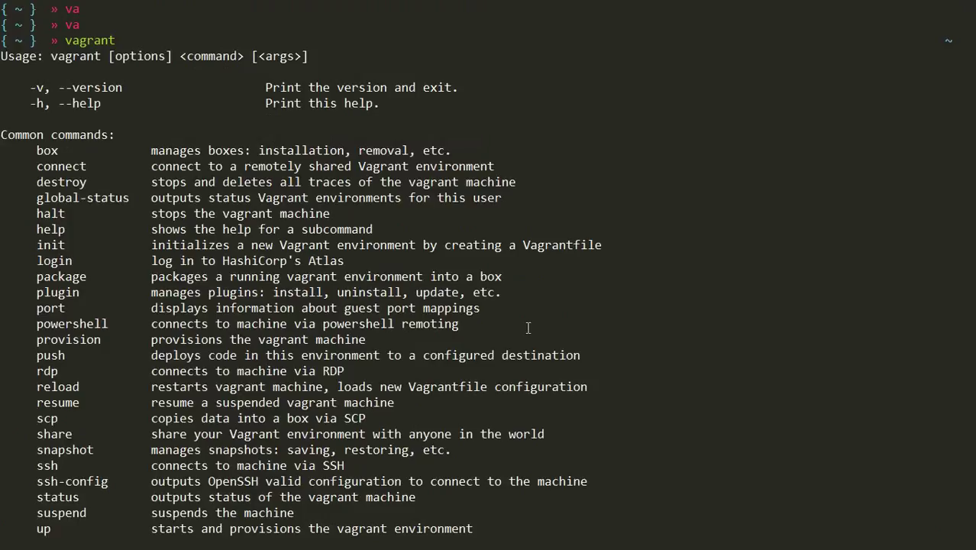
scroll(230, 210, down, 2)
scroll(118, 174, up, 2)
scroll(114, 213, down, 5)
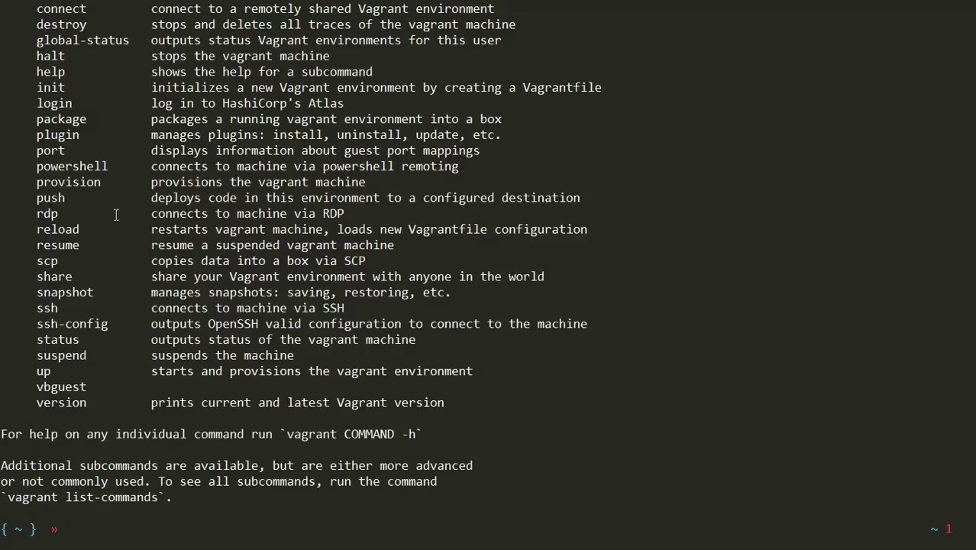
key(alt+Tab)
key(alt+Tab)
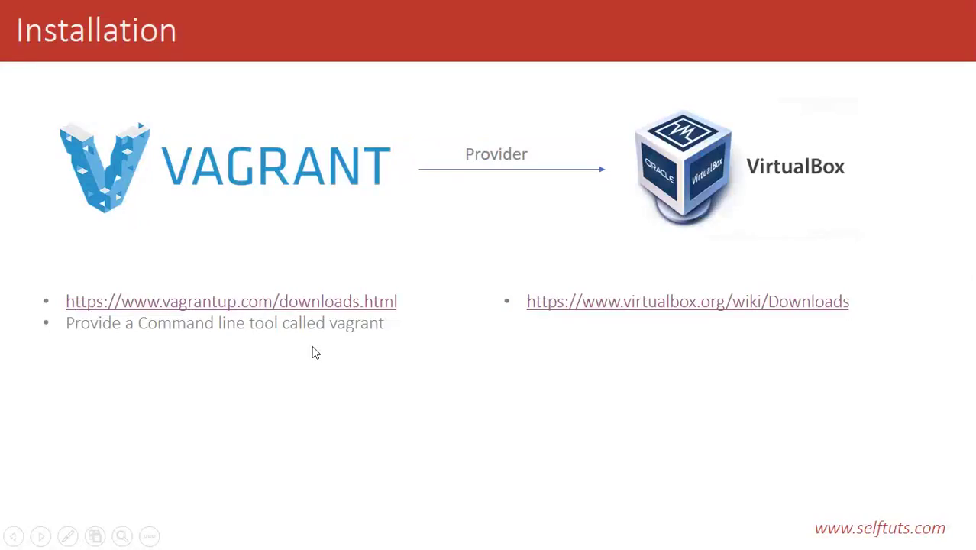